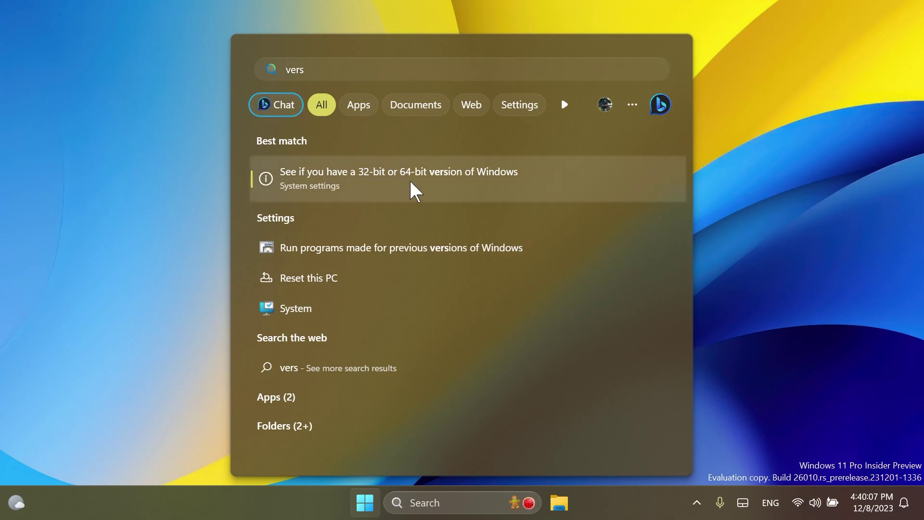
- Check the system's 32-bit or 64-bit type, then close Settings
left_click(409, 179)
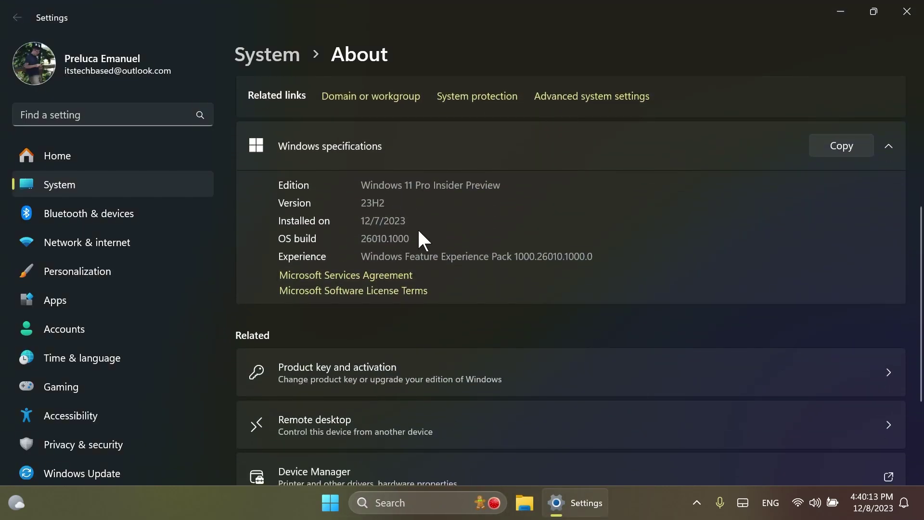
scroll(421, 236, "up", 2)
left_click(907, 11)
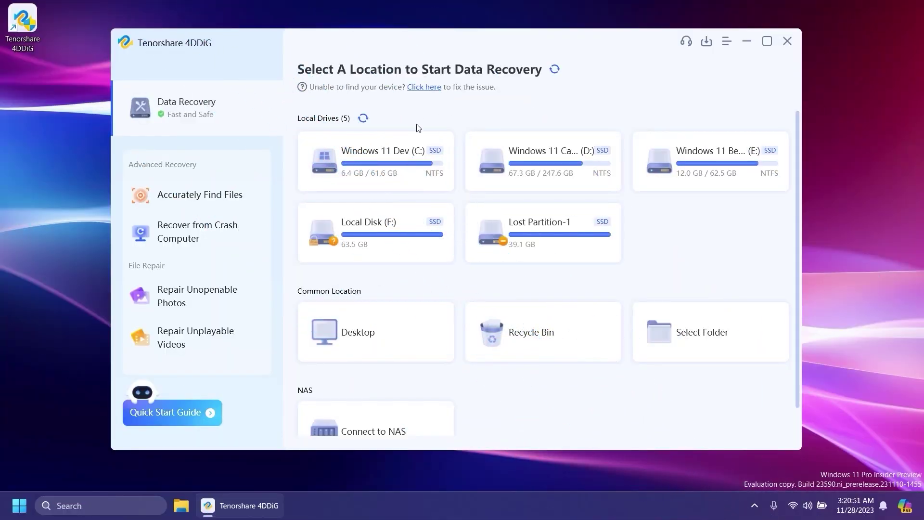
- Rescan drive C for photos only, excluding audio, video, documents and other file types
scroll(413, 274, "down", 1)
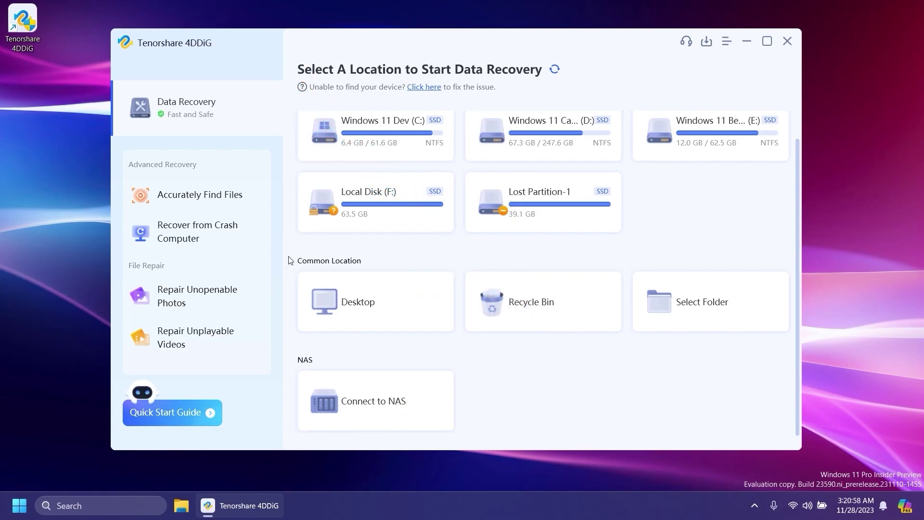
left_click(210, 195)
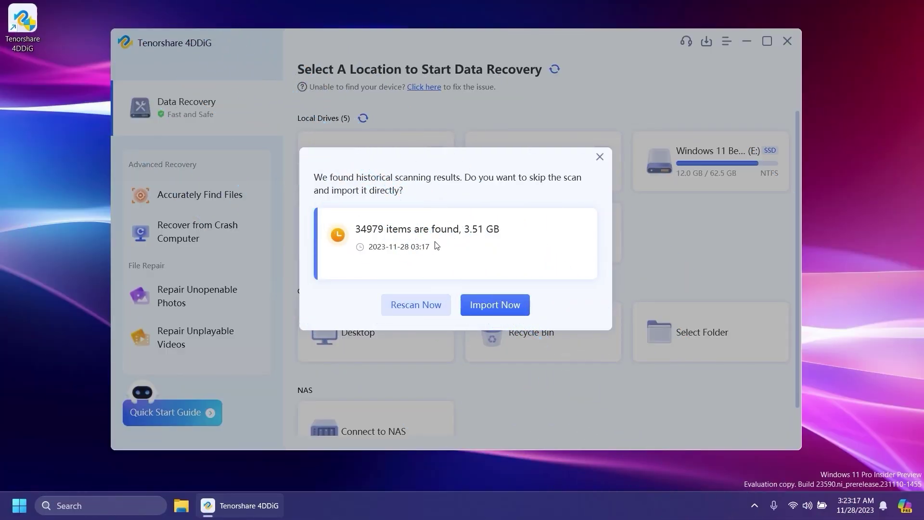
left_click(424, 307)
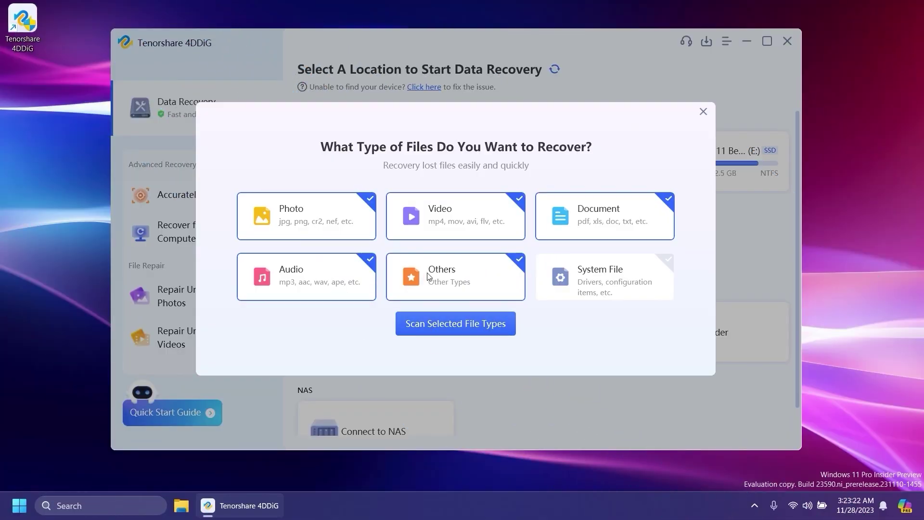
left_click(443, 277)
left_click(308, 277)
left_click(433, 232)
left_click(604, 216)
left_click(455, 323)
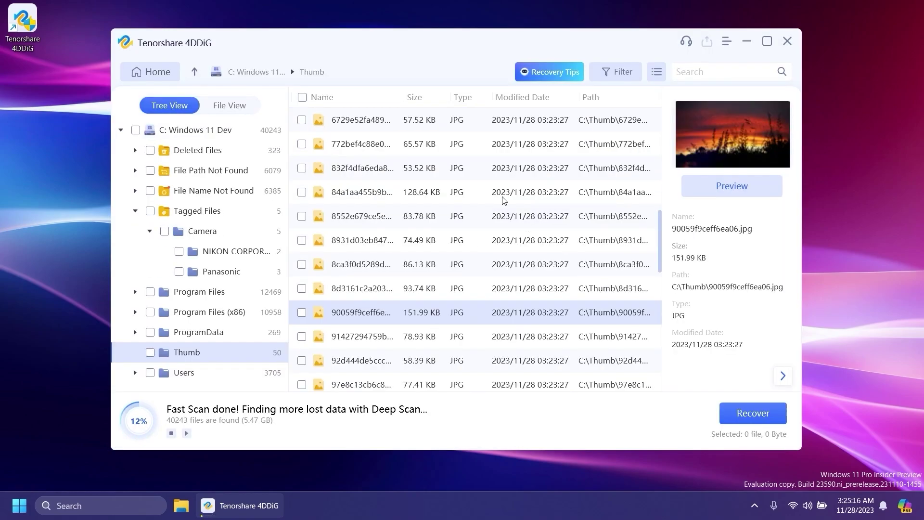
- Recover 90059f9ceff6ea06.jpg to the Desktop despite the partition warning
left_click(302, 313)
left_click(730, 411)
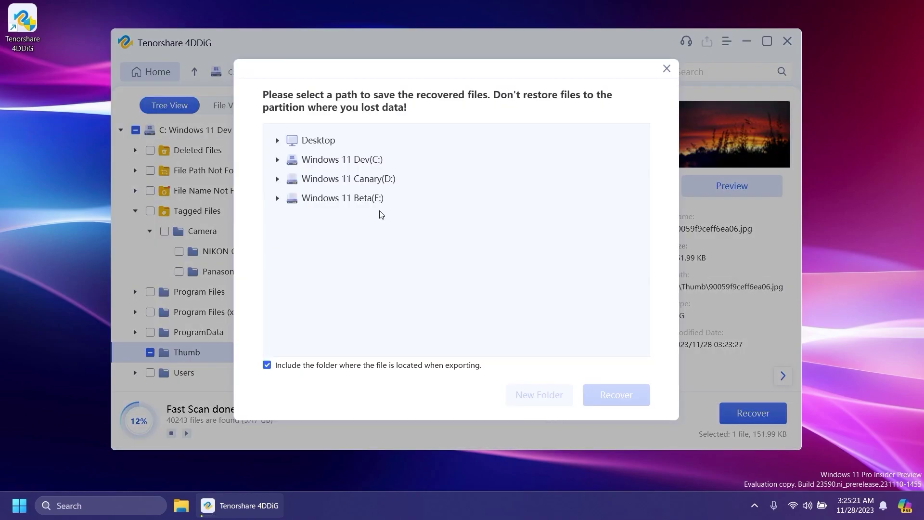
left_click(404, 140)
left_click(599, 394)
left_click(548, 283)
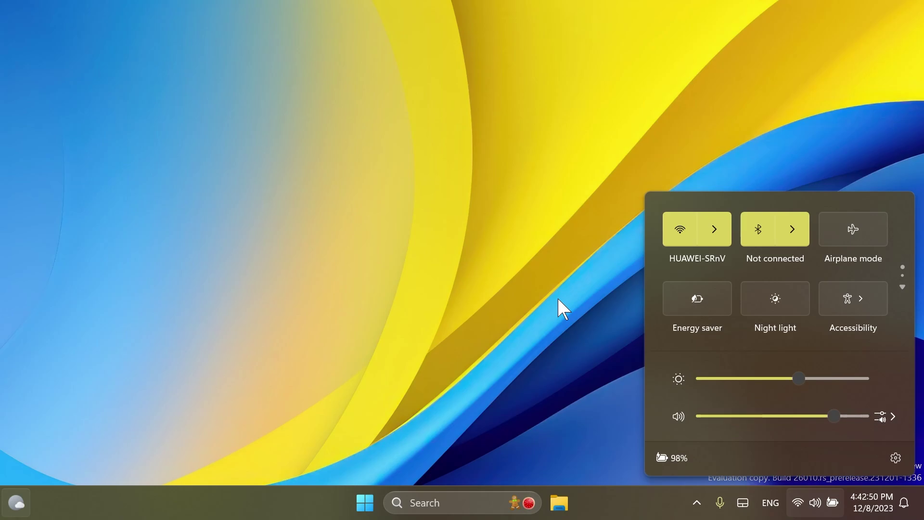
- Move Night light into the first Quick Settings slot and Accessibility into the third slot
scroll(774, 265, "down", 2)
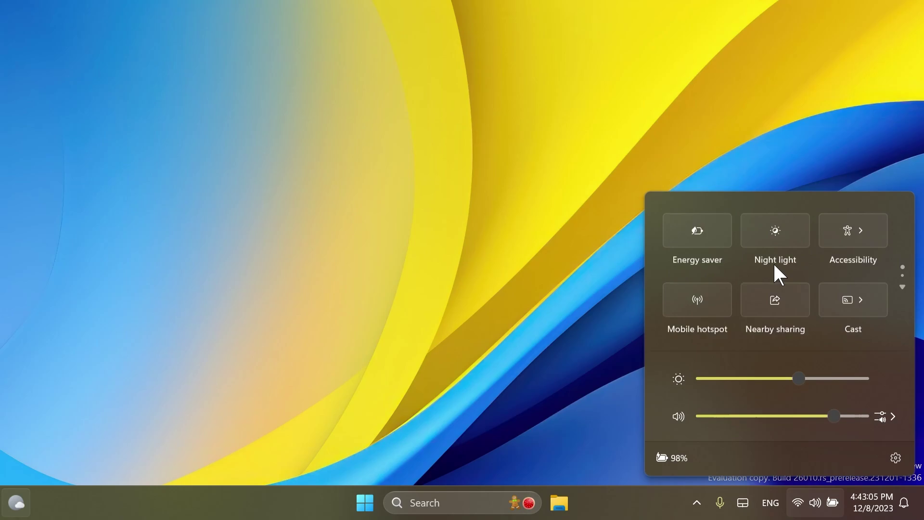
scroll(770, 231, "up", 2)
scroll(771, 260, "down", 2)
scroll(772, 260, "up", 2)
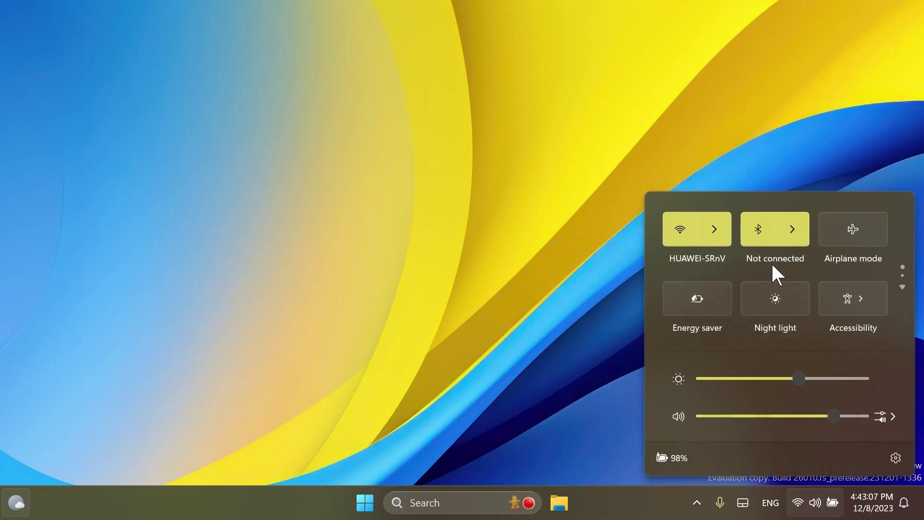
scroll(772, 265, "down", 2)
scroll(772, 265, "up", 2)
left_click_drag(779, 313, 764, 303)
left_click_drag(772, 298, 864, 310)
left_click_drag(786, 316, 874, 316)
left_click_drag(775, 319, 689, 319)
- Launch Task Manager from the taskbar, then shift its window left and make it narrower
scroll(804, 295, "down", 1)
right_click(598, 505)
left_click(614, 446)
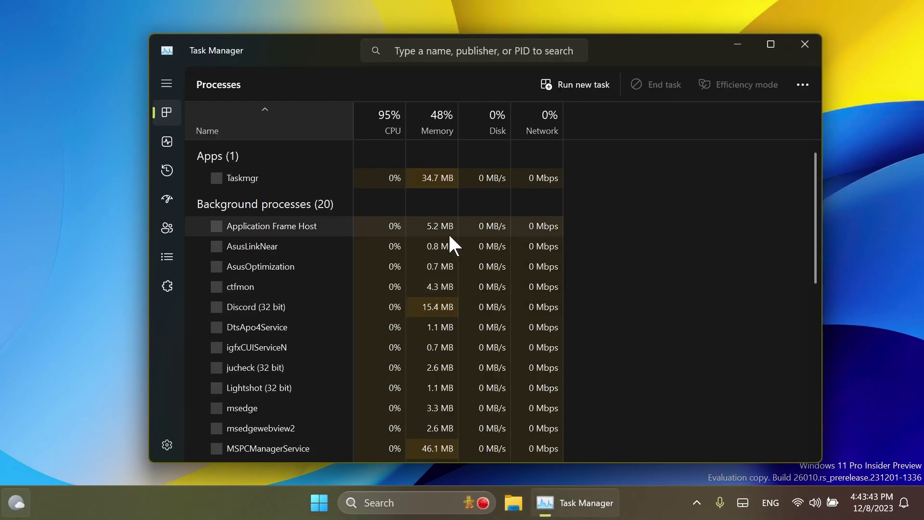
left_click_drag(622, 50, 553, 53)
left_click_drag(754, 193, 592, 229)
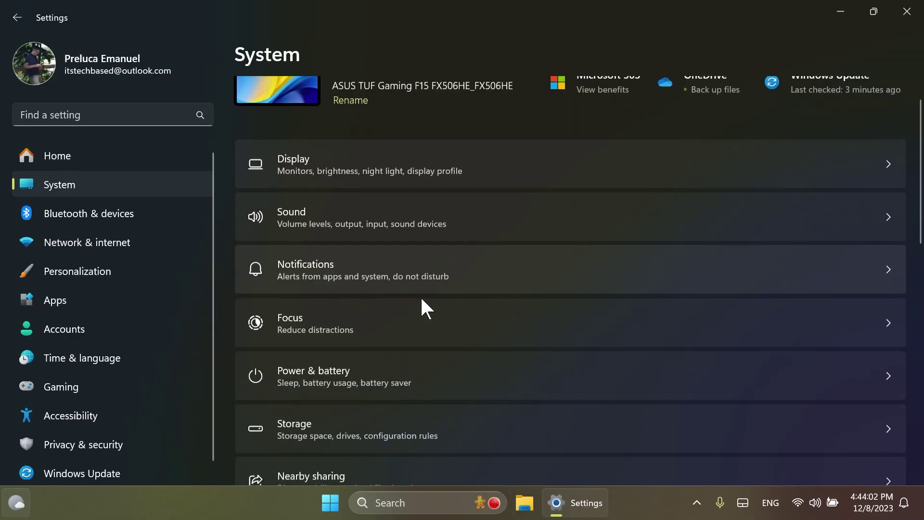
- Go to System > Optional features and scroll through the 17 installed features
scroll(422, 300, "down", 10)
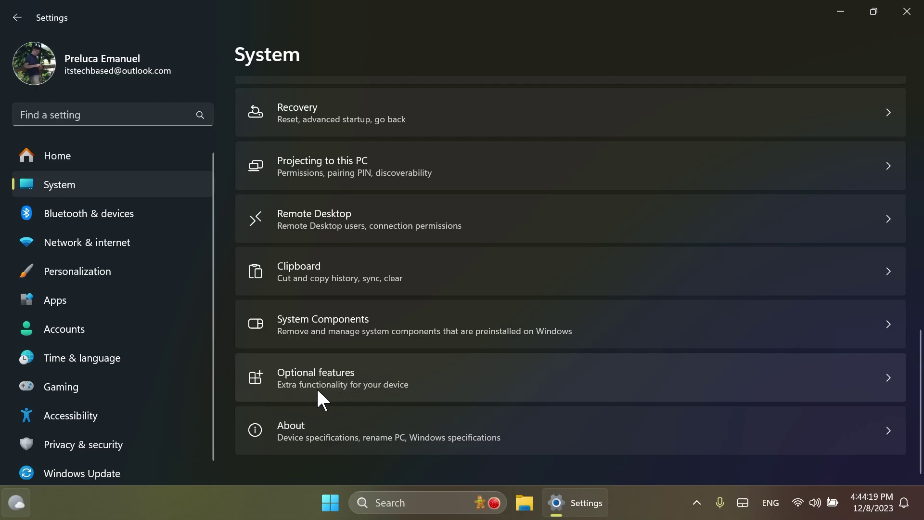
left_click(354, 391)
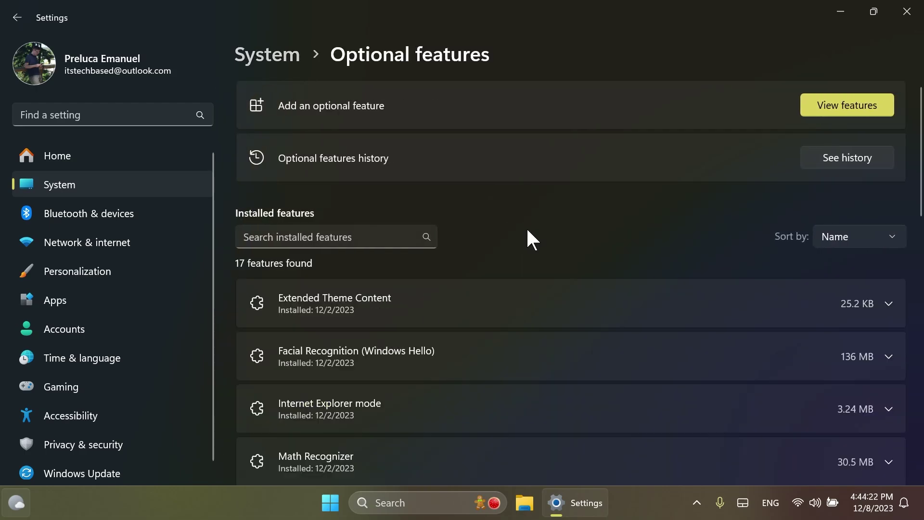
scroll(527, 231, "down", 10)
scroll(527, 231, "up", 10)
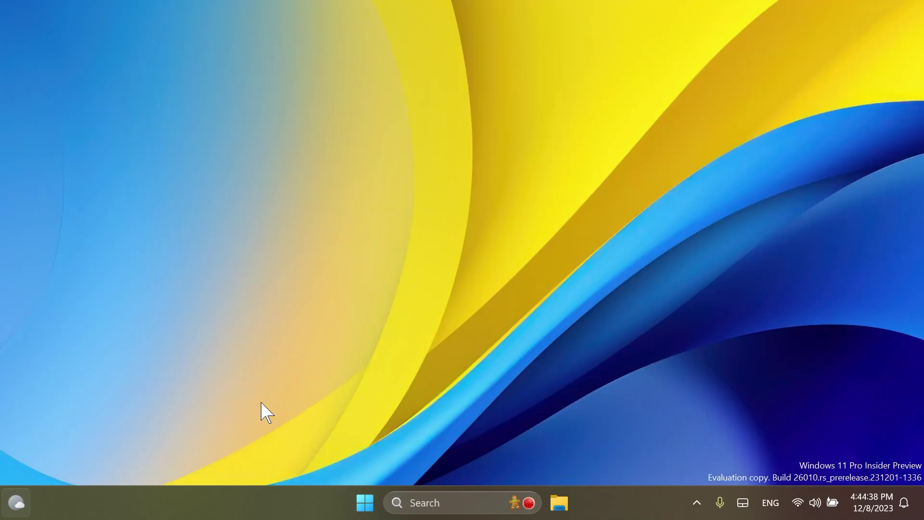
- Reopen Settings from recent search results and go to Windows Update, showing the PC is up to date
left_click(450, 503)
left_click(270, 260)
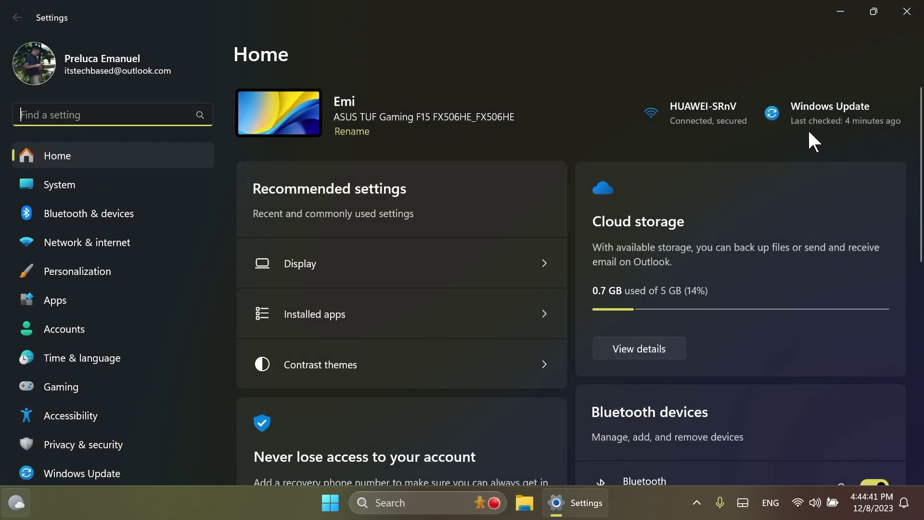
left_click(814, 120)
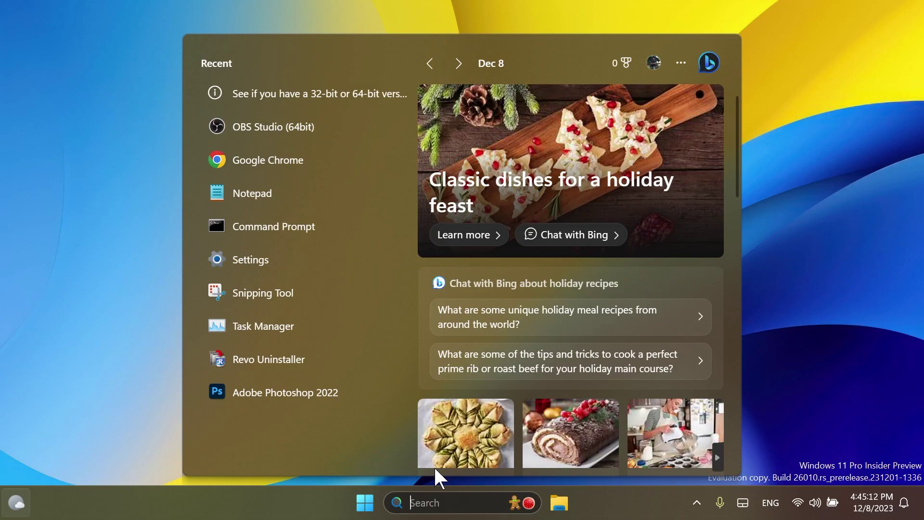
- Launch Microsoft Store via a 'sto' search, go to Library, and run Get updates
type("sto")
left_click(311, 122)
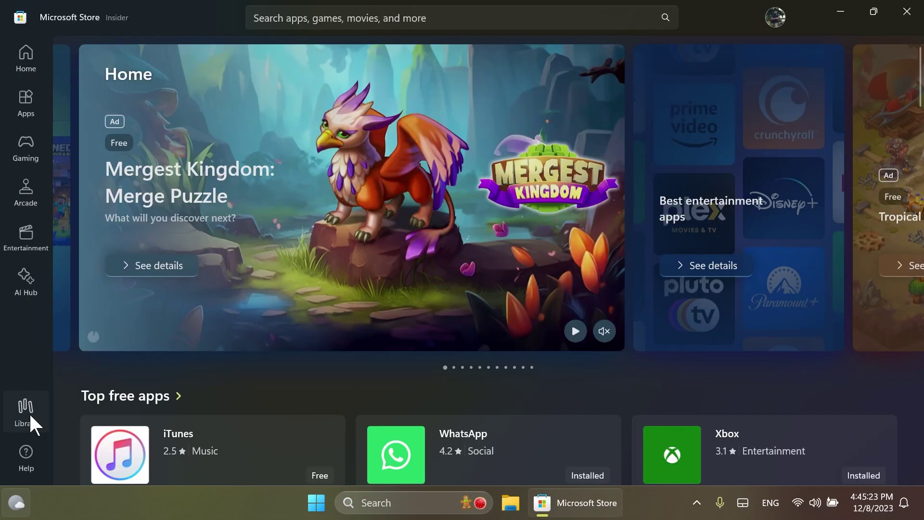
left_click(28, 417)
left_click(850, 108)
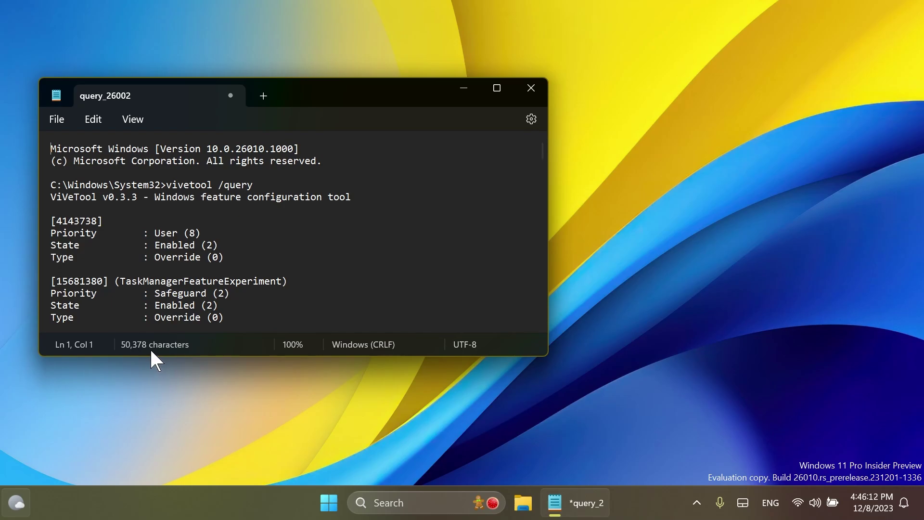
left_click_drag(154, 197, 297, 199)
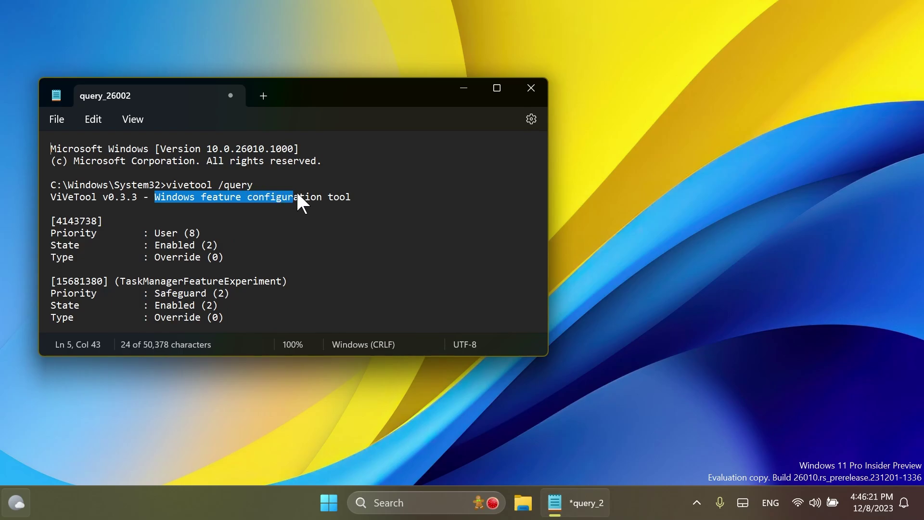
left_click(342, 194)
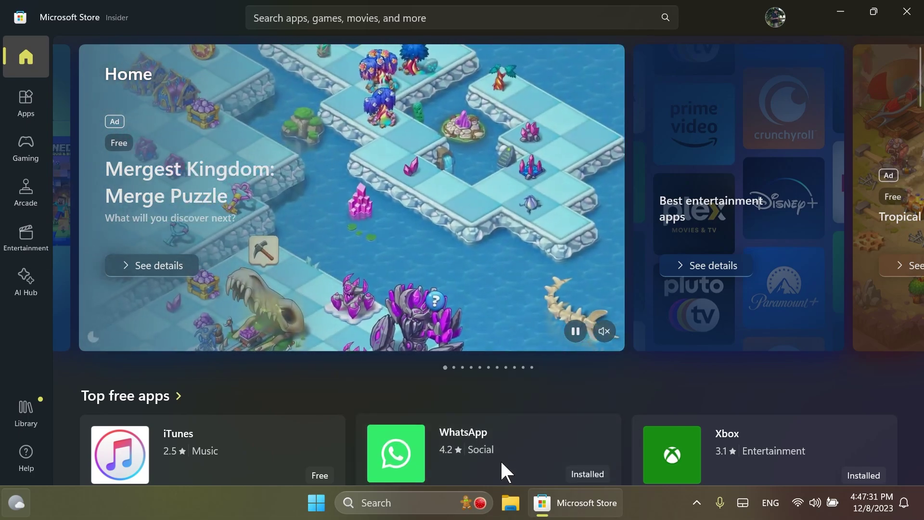
- Browse the Store's Arcade page of free games, then return to Windows Update settings
mouse_move(495, 448)
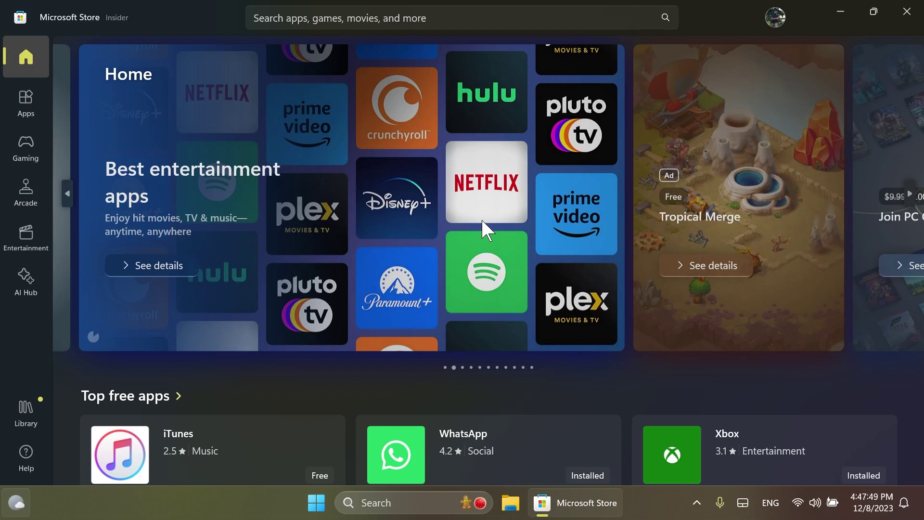
left_click(25, 191)
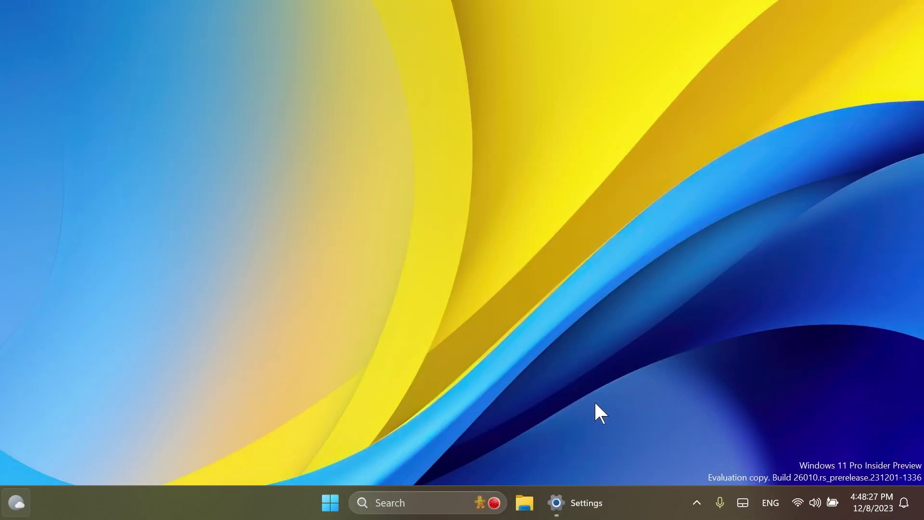
left_click(584, 500)
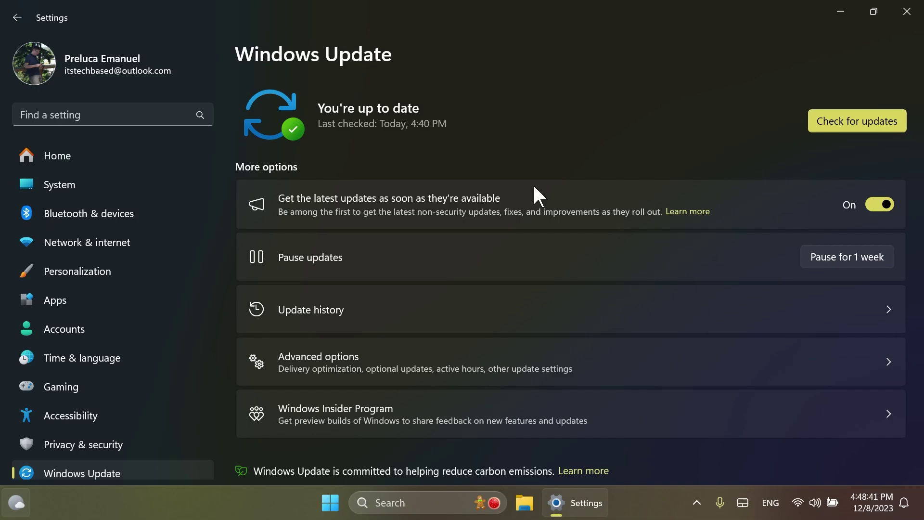
key("alt+F4")
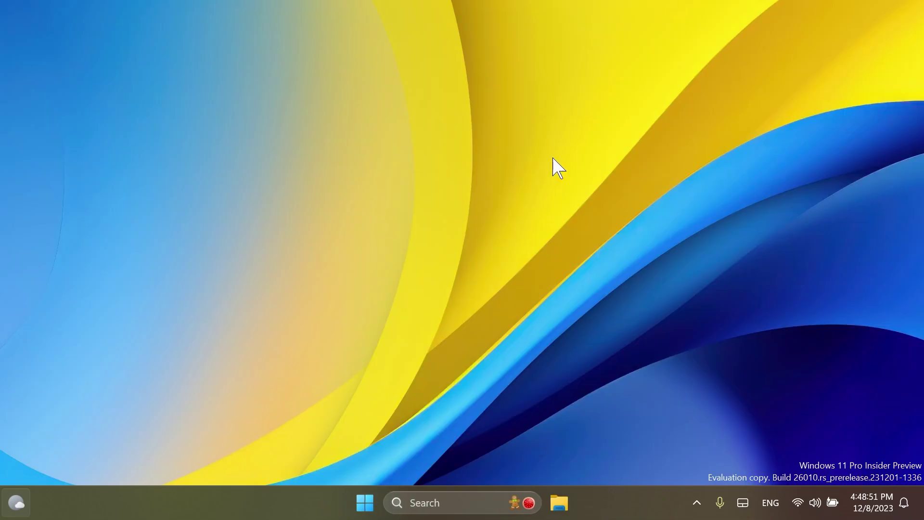